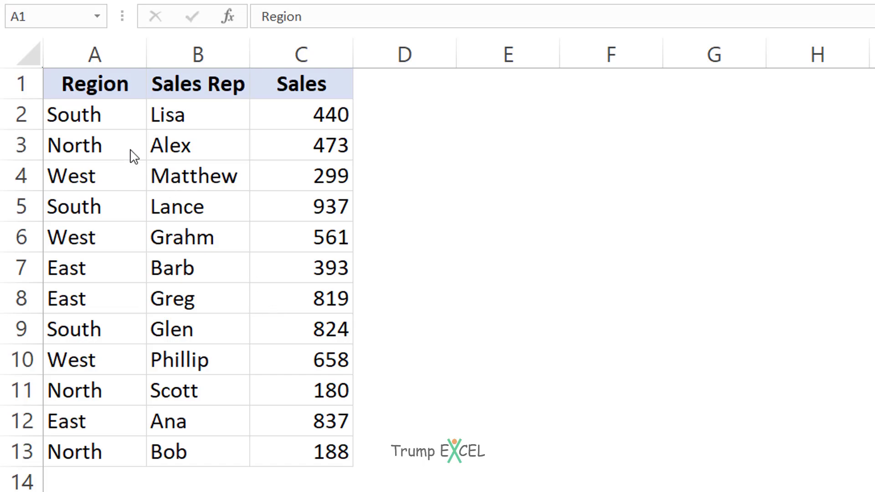
Copy the table in A1:C13 and paste it starting at E1.
left_click_drag(85, 85, 289, 447)
key("ctrl+c")
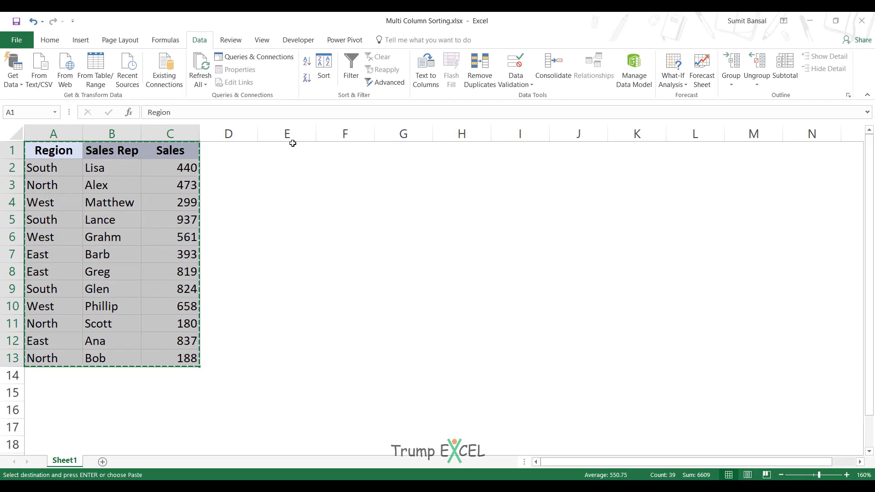
left_click(293, 143)
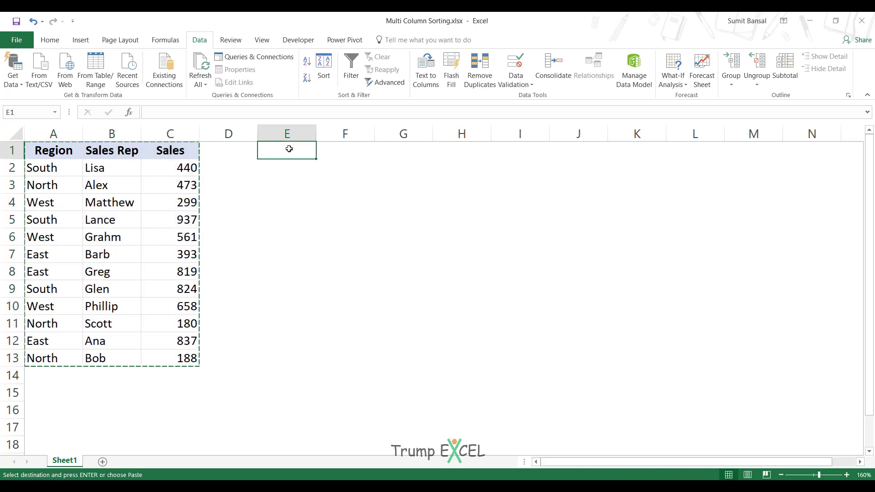
key("ctrl+v")
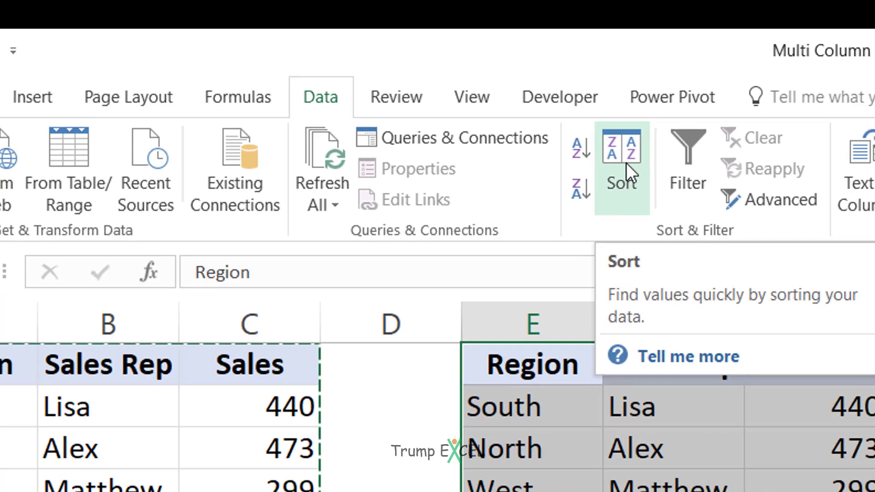
In the Sort dialog for E1:G13, set the first level to Region, Values, A to Z.
left_click(712, 200)
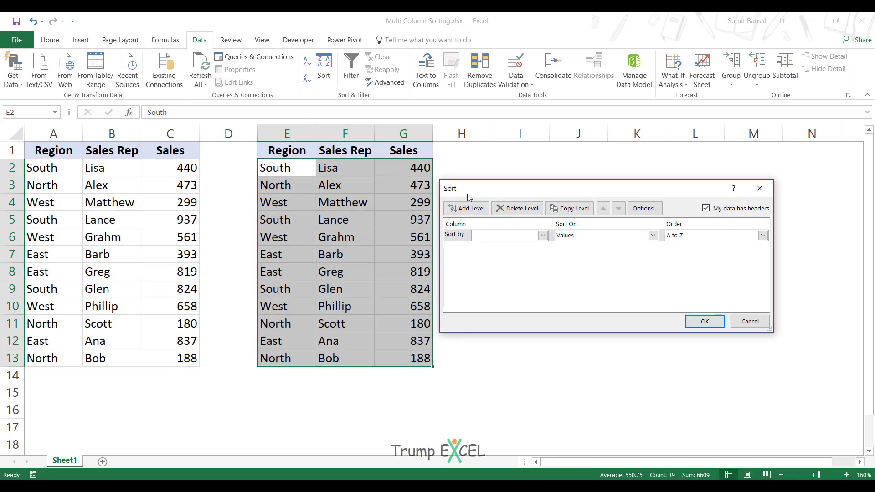
left_click_drag(483, 194, 284, 279)
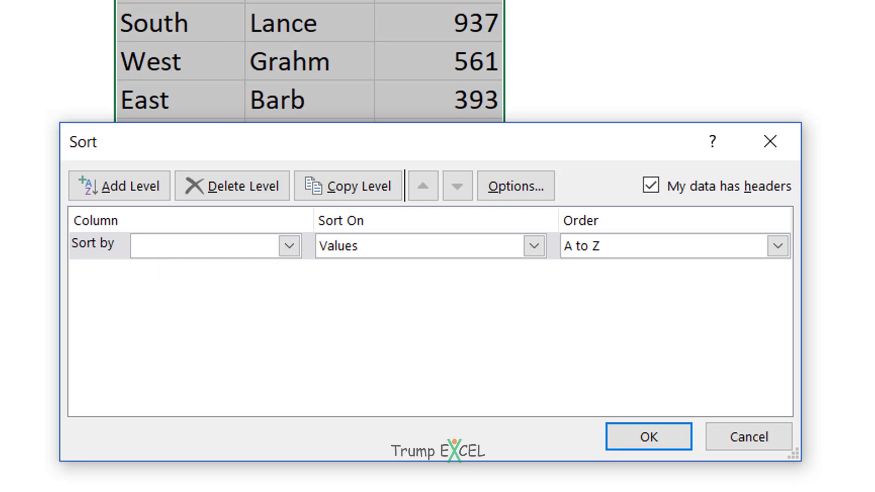
left_click(238, 254)
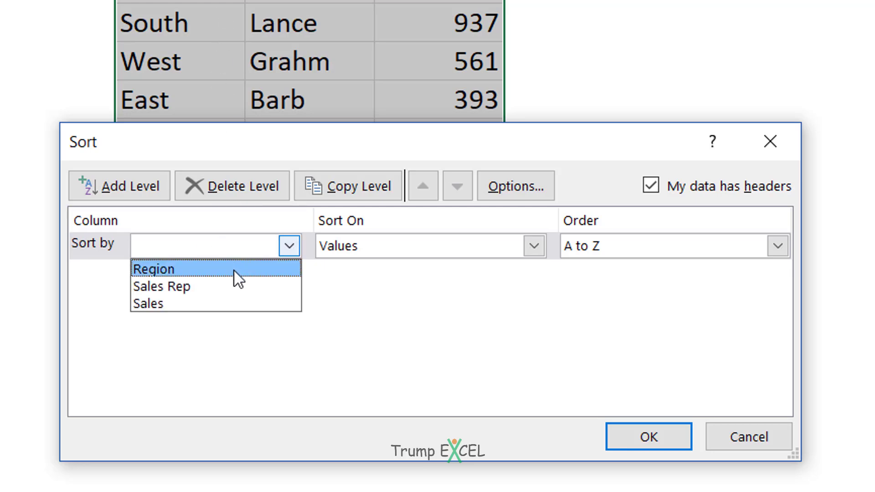
left_click(229, 271)
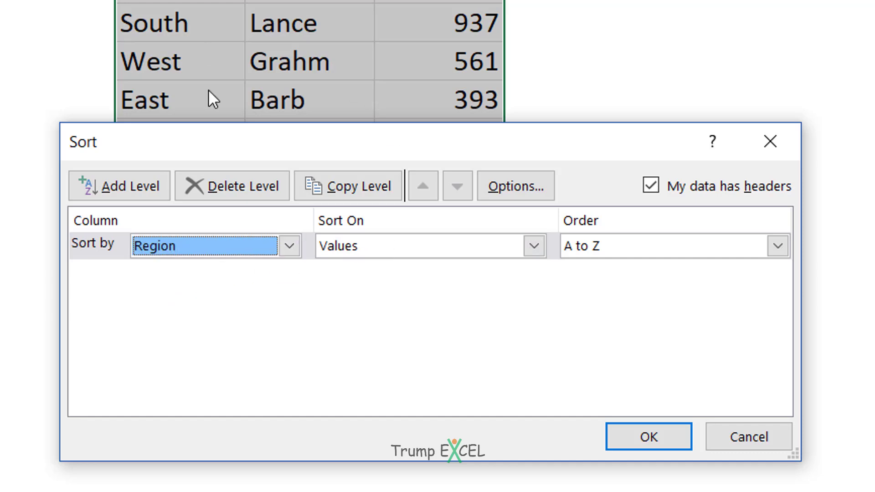
left_click(395, 250)
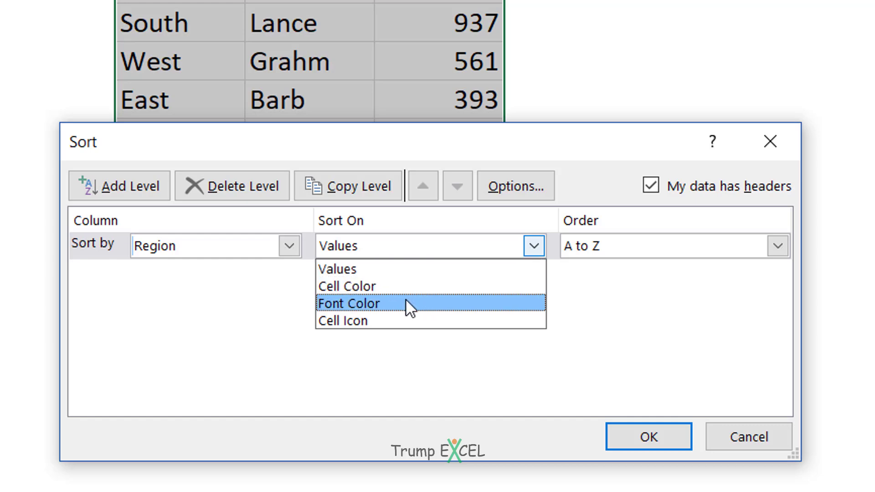
left_click(431, 250)
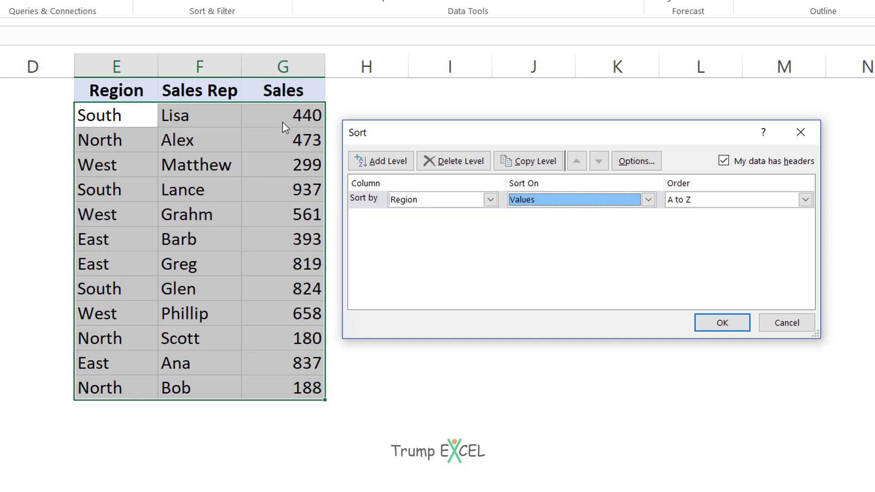
left_click_drag(398, 139, 138, 180)
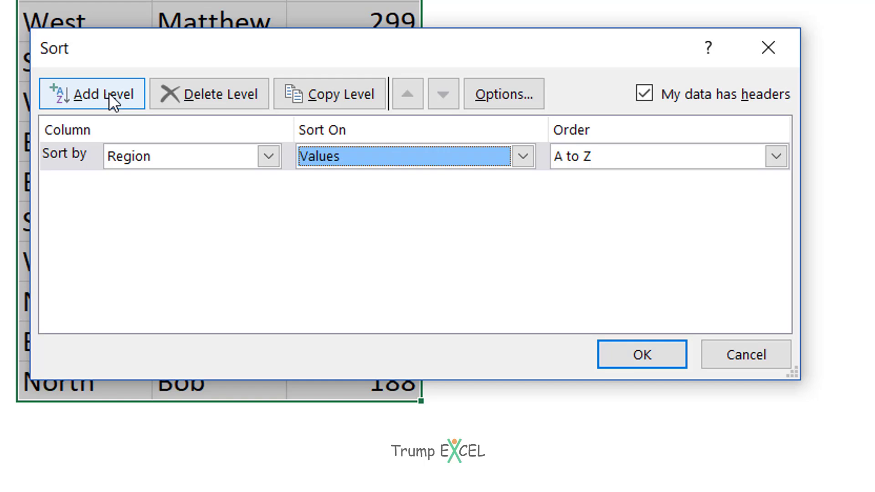
Add a second level sorting Sales Largest to Smallest and apply the sort.
left_click(109, 93)
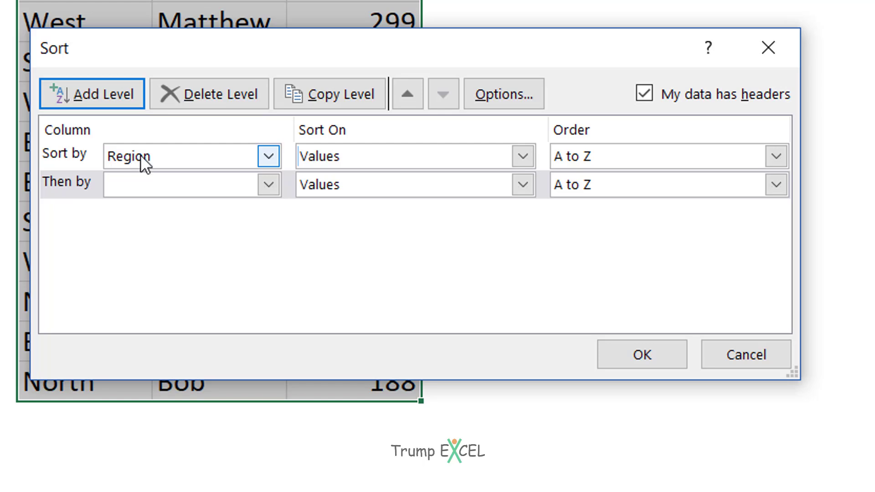
left_click(230, 196)
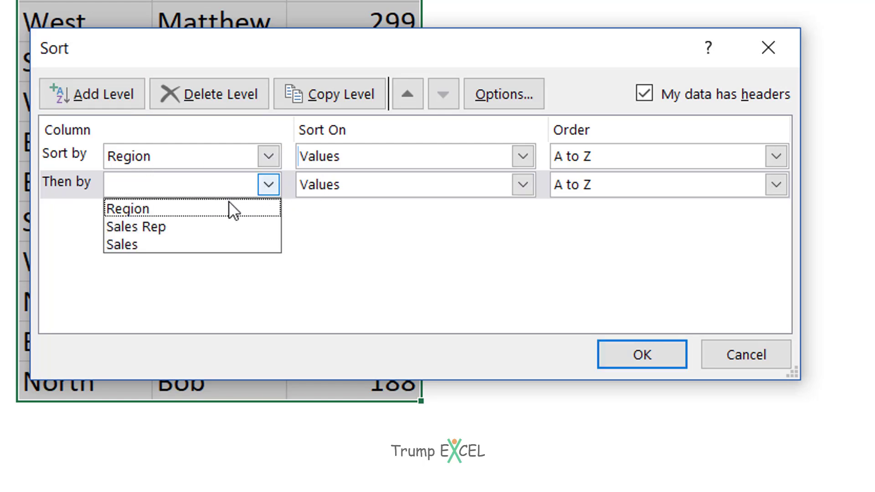
left_click(225, 241)
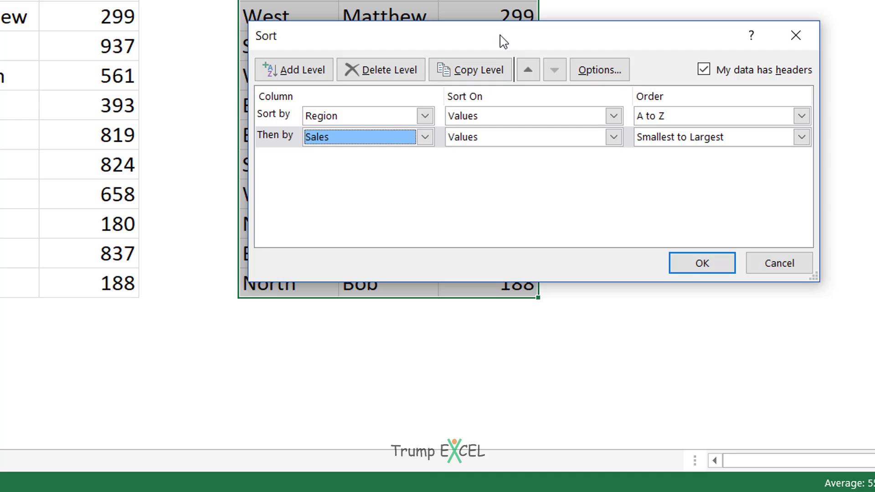
left_click_drag(504, 41, 437, 129)
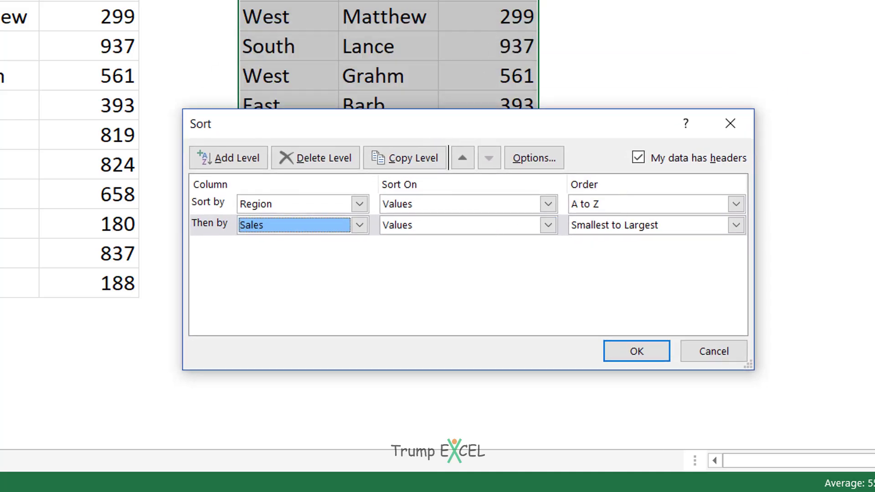
left_click(618, 225)
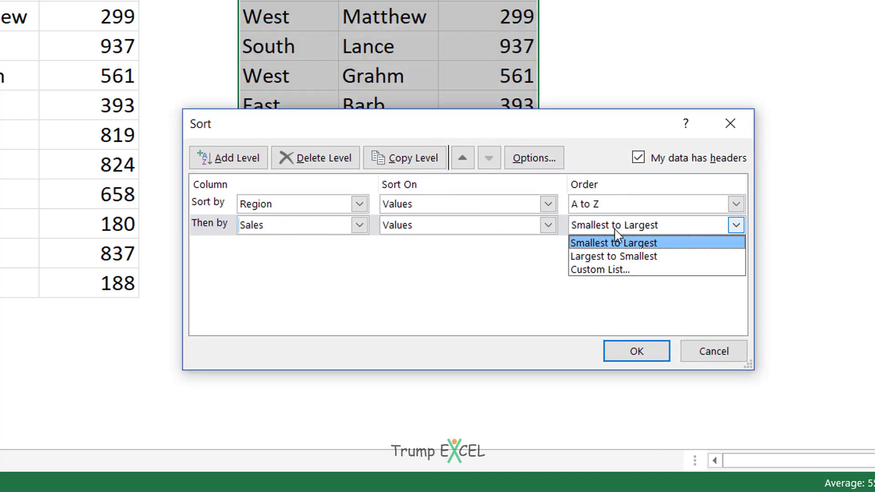
left_click(615, 257)
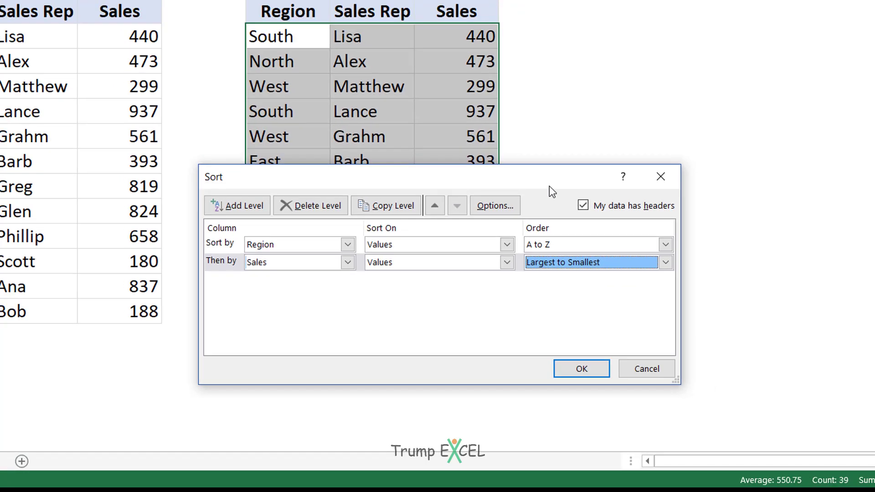
left_click(582, 369)
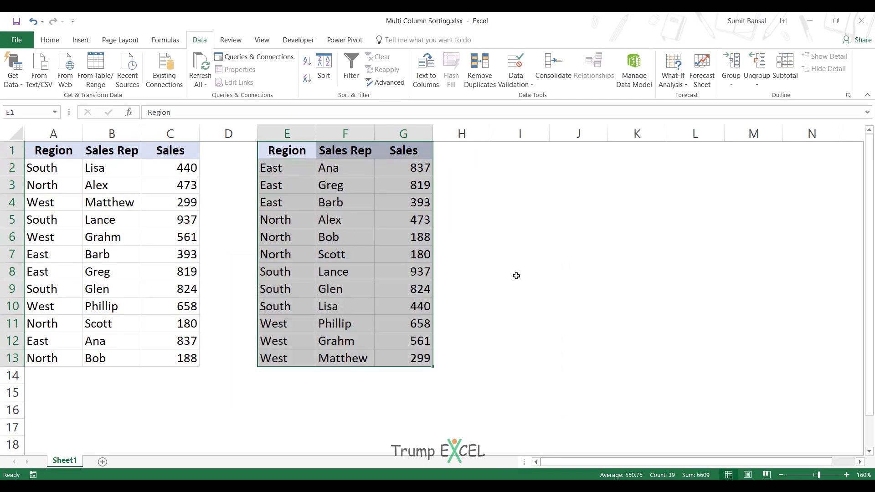
Check the East, North, South and West row groups in the sorted copy, then select A1:C13.
left_click_drag(276, 172, 274, 356)
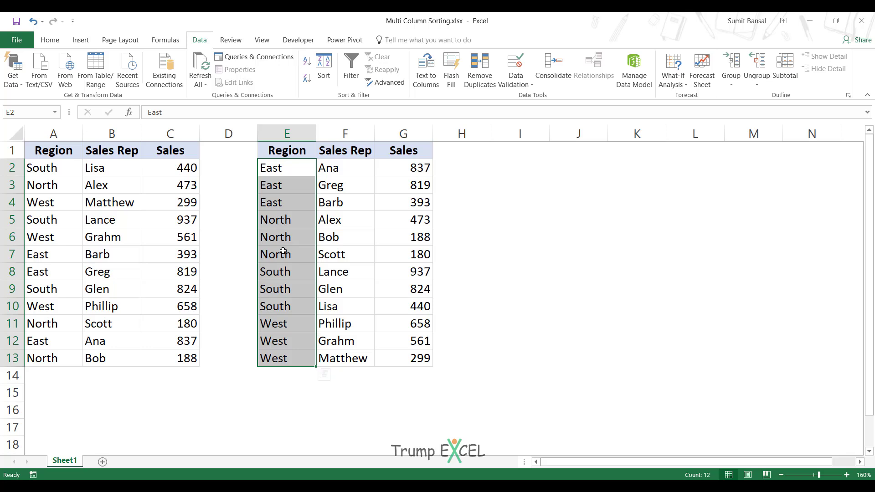
left_click_drag(402, 169, 397, 197)
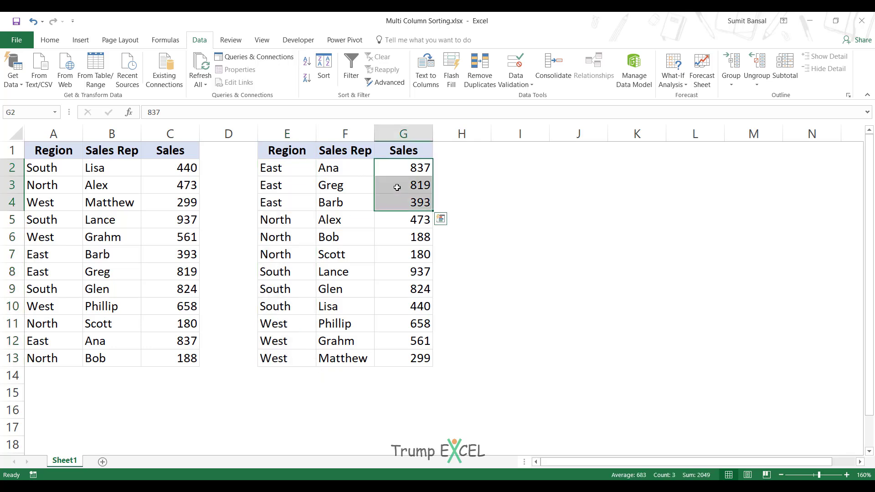
left_click(293, 168)
left_click_drag(293, 181, 406, 201)
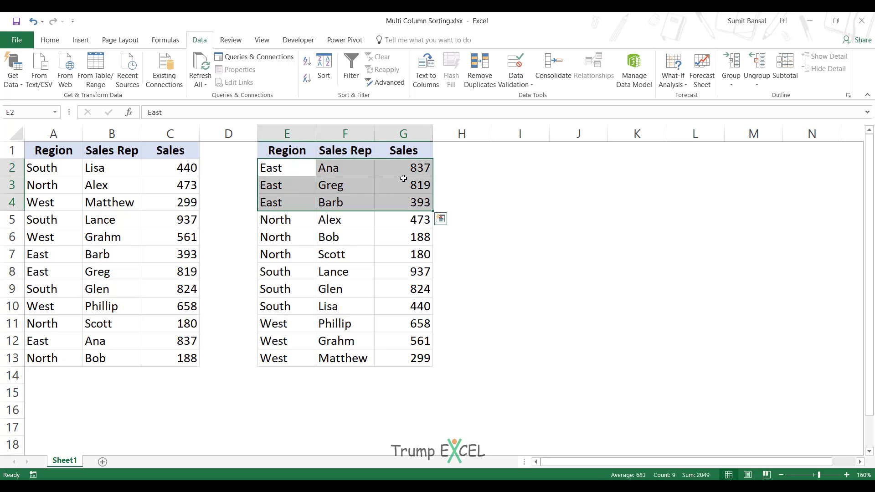
left_click_drag(286, 217, 389, 255)
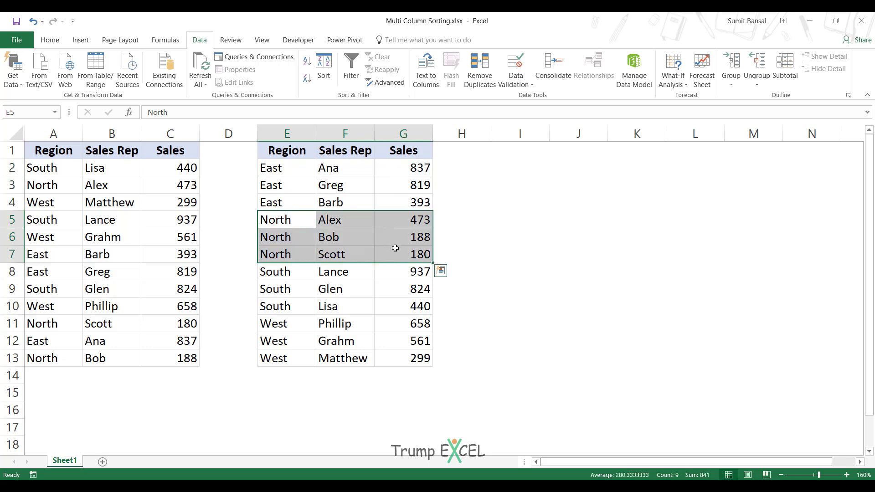
left_click_drag(294, 272, 401, 307)
left_click(314, 324)
left_click_drag(326, 339, 399, 356)
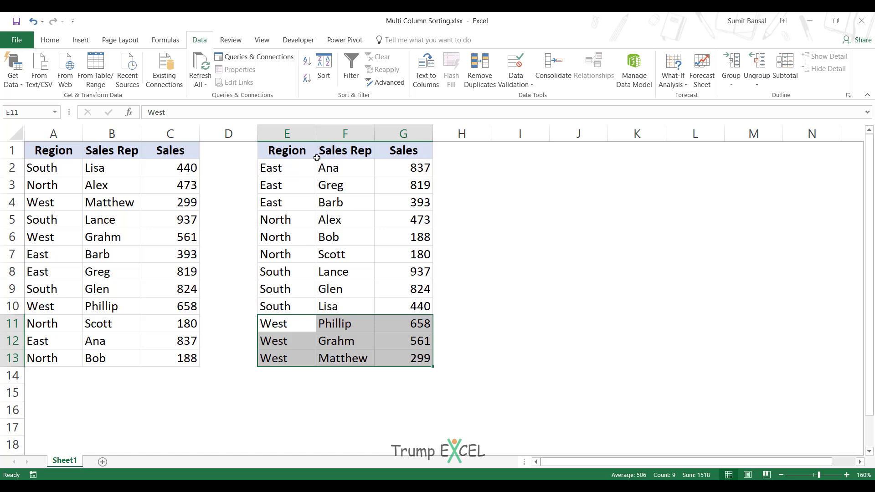
left_click_drag(76, 150, 171, 350)
Paste another copy of the table at I1 and select its Sales column K1:K13.
key("ctrl+c")
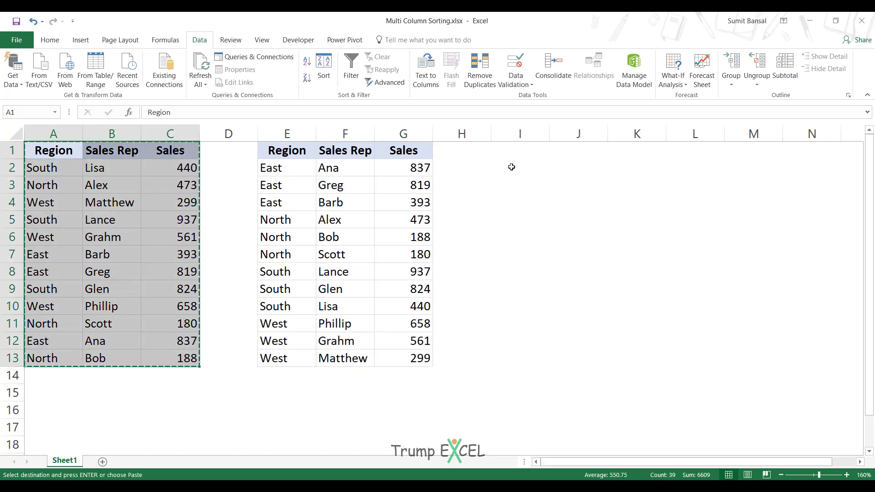
left_click(512, 148)
key("ctrl+v")
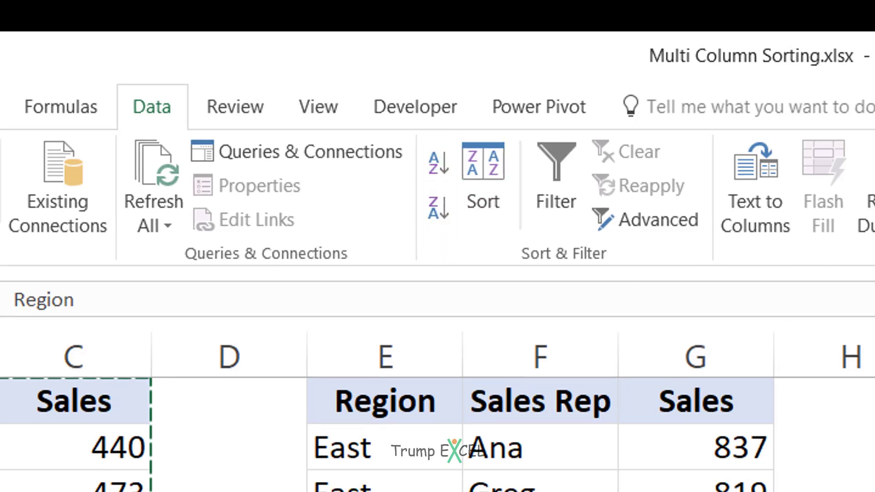
key("ctrl+v")
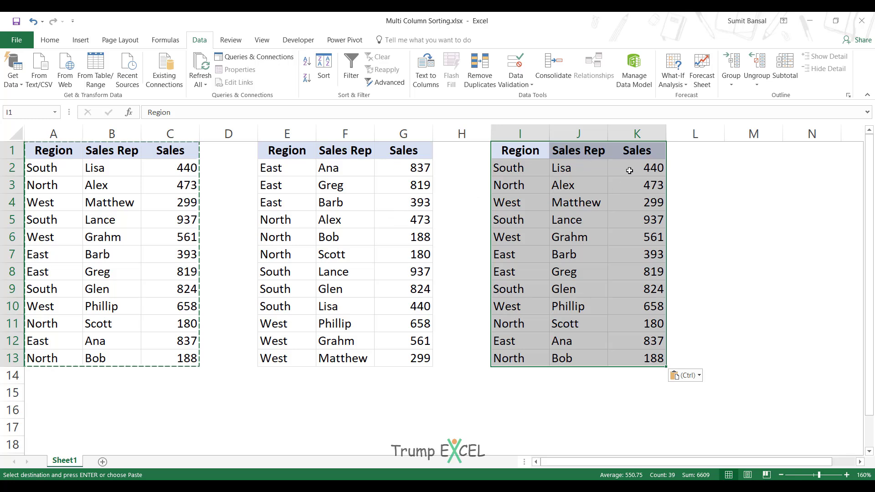
left_click_drag(636, 151, 650, 358)
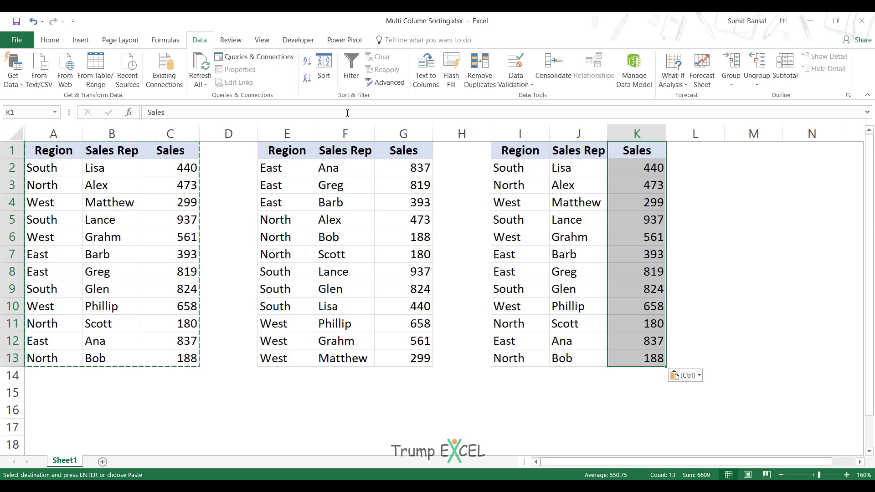
Sort the I:K copy by Sales largest to smallest, expanding the selection to whole rows.
left_click(308, 80)
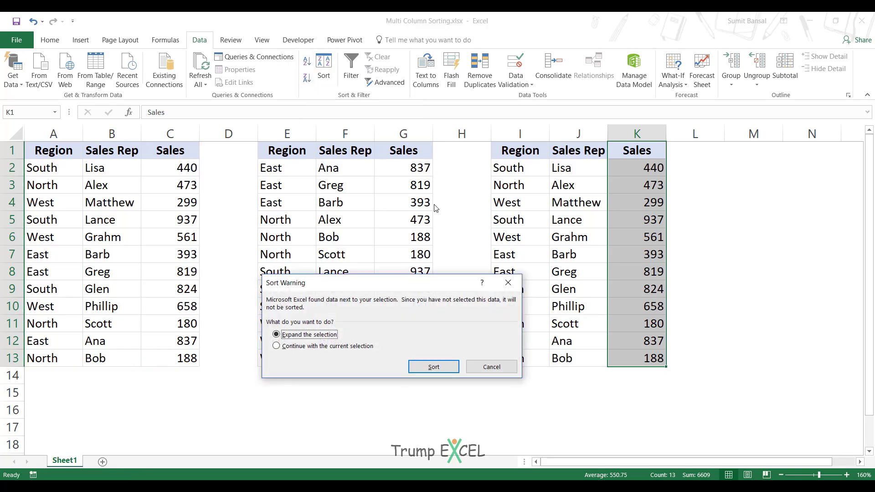
left_click_drag(412, 287, 332, 272)
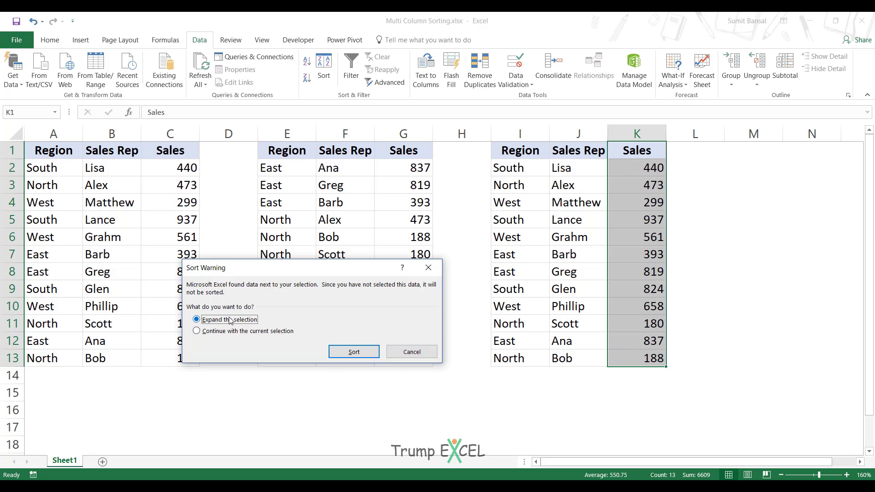
left_click(345, 352)
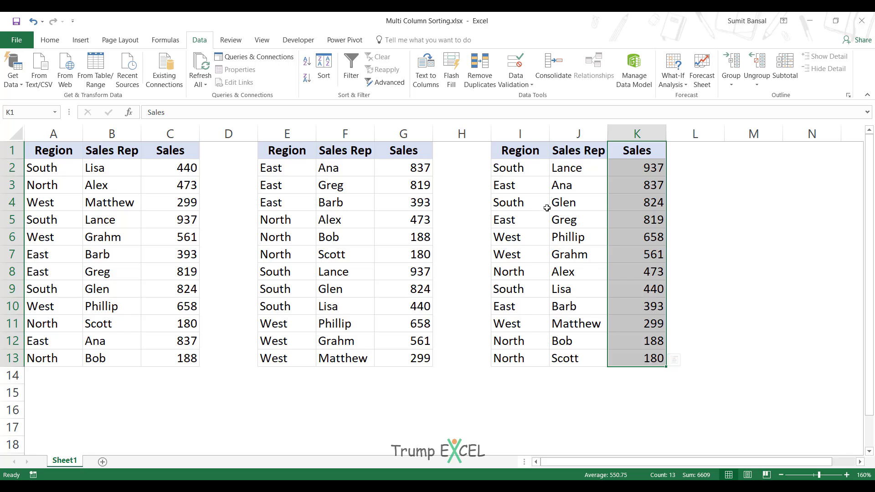
left_click_drag(524, 150, 509, 361)
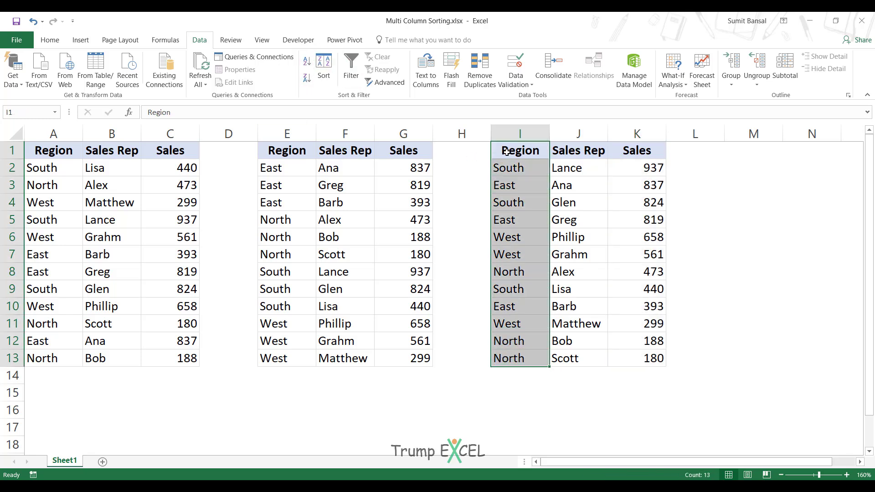
Sort the I:K copy by Region A to Z with the selection expanded.
left_click(307, 64)
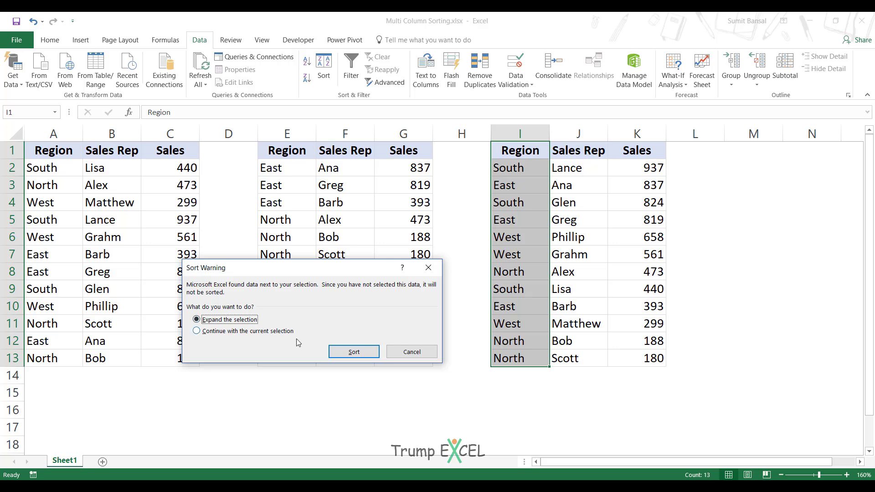
left_click(354, 352)
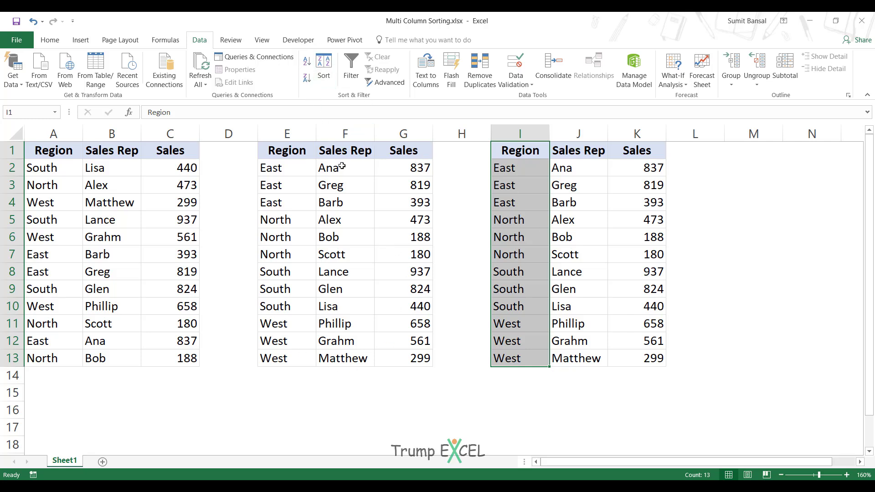
left_click(289, 155)
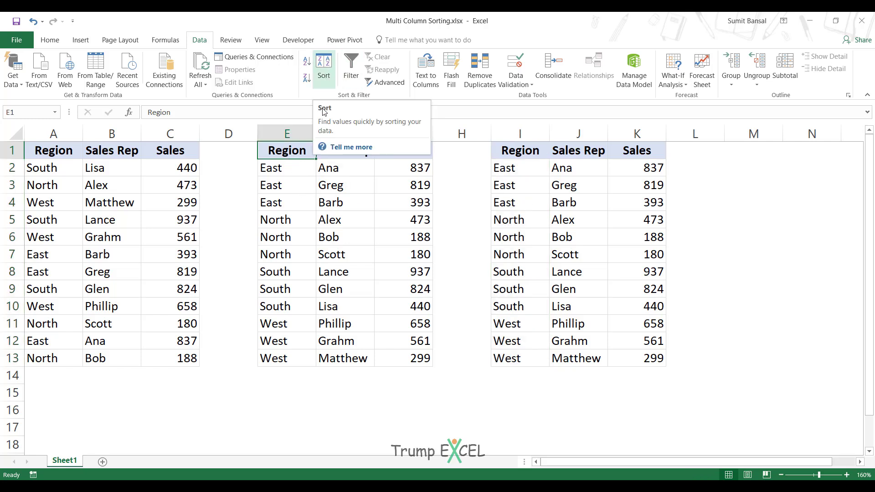
left_click(328, 65)
left_click_drag(310, 252, 513, 218)
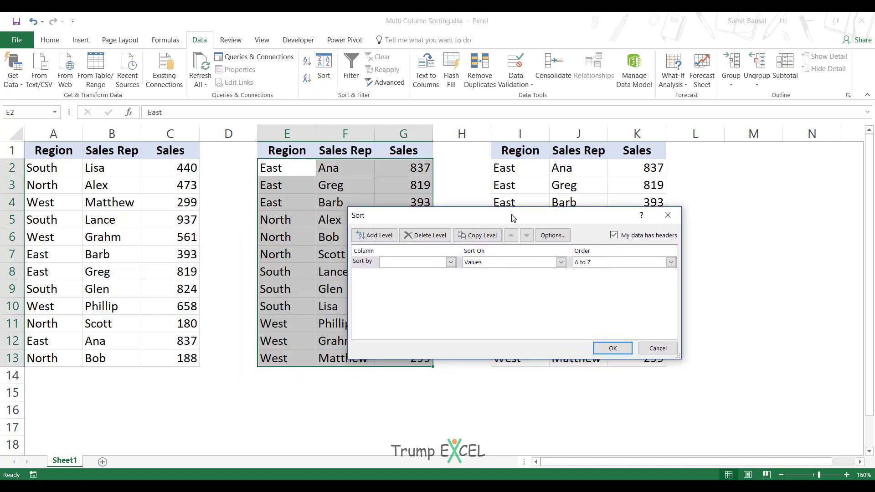
left_click(402, 265)
left_click(404, 274)
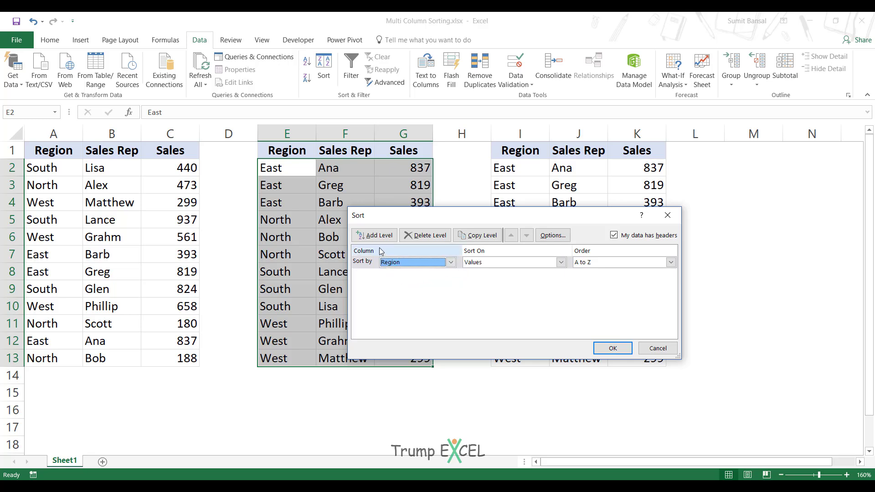
left_click(375, 235)
left_click(451, 275)
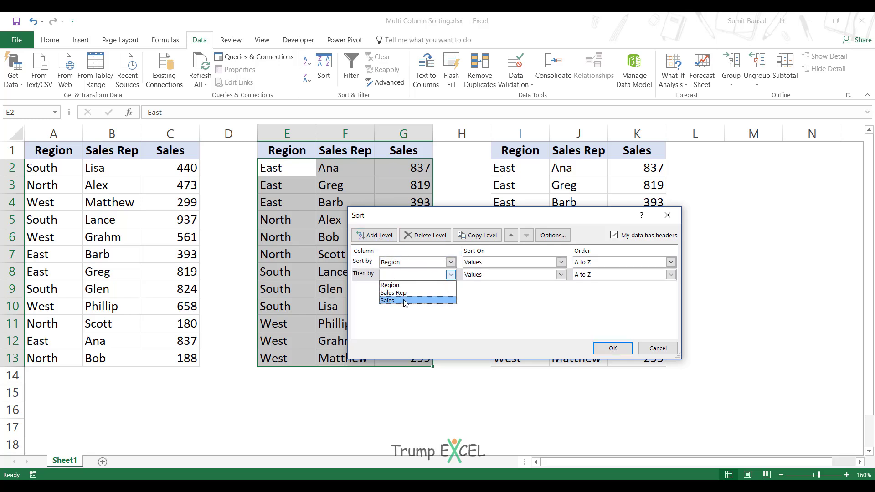
left_click(404, 300)
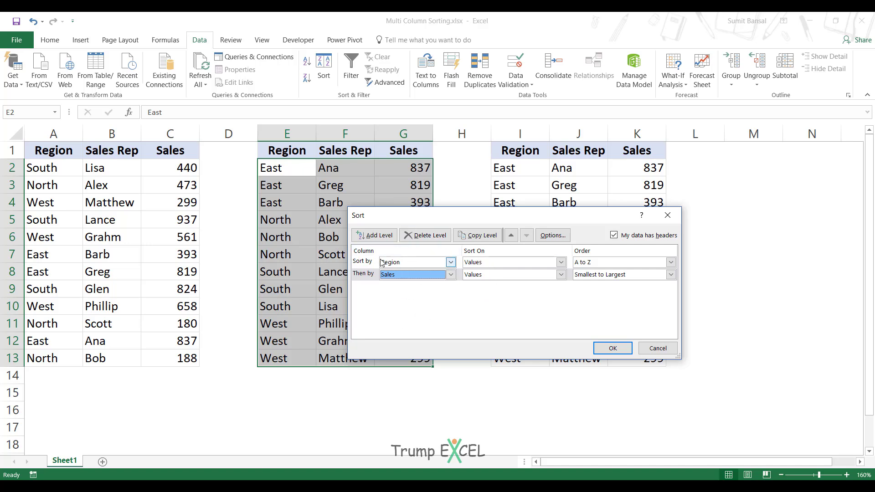
left_click(667, 215)
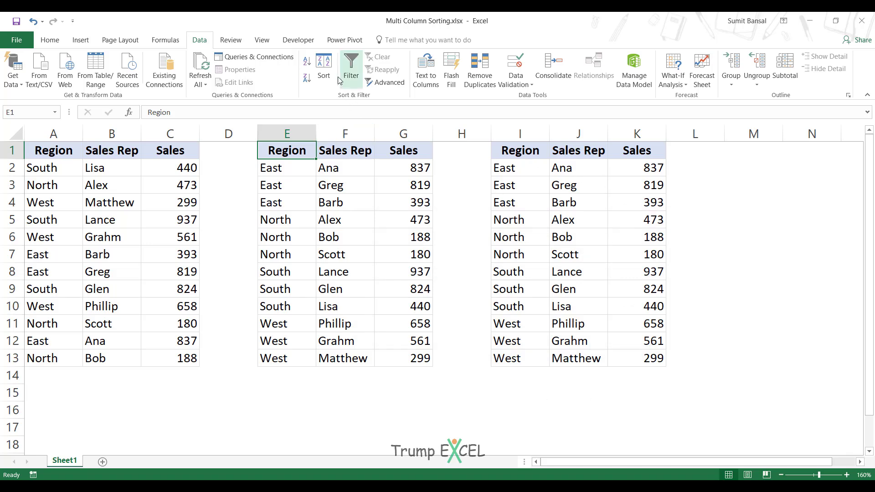
left_click(324, 68)
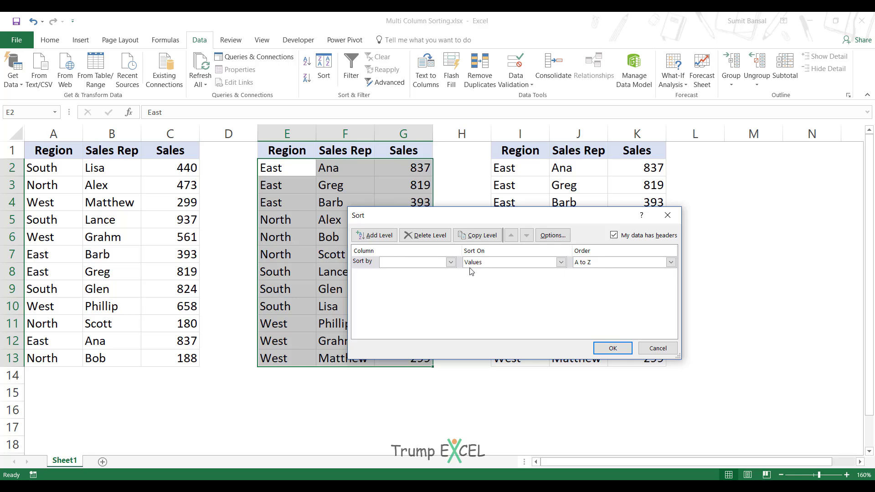
left_click(482, 263)
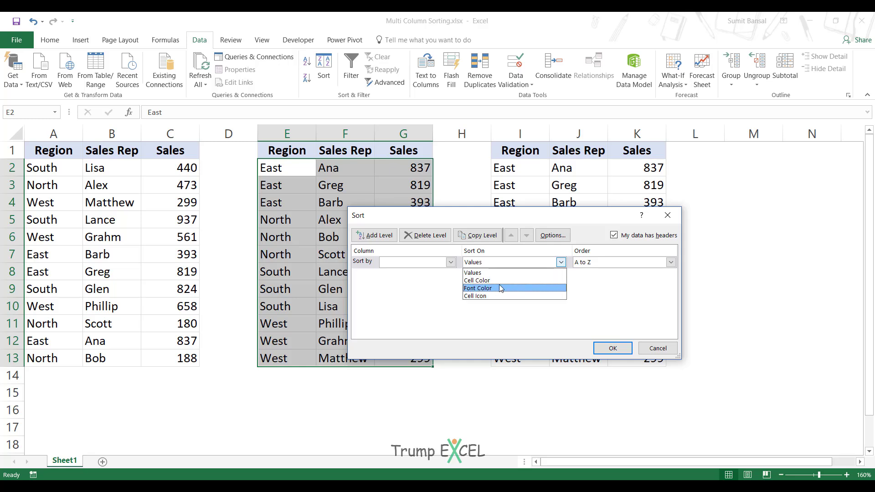
left_click(664, 218)
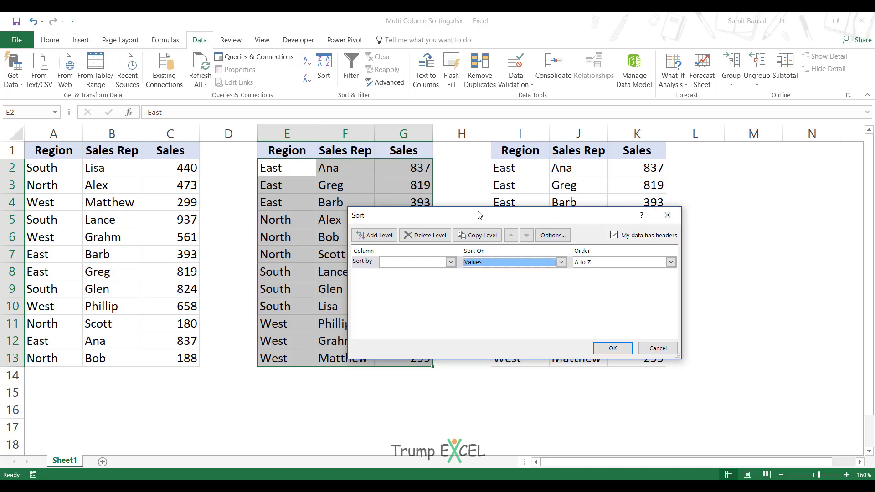
left_click(678, 218)
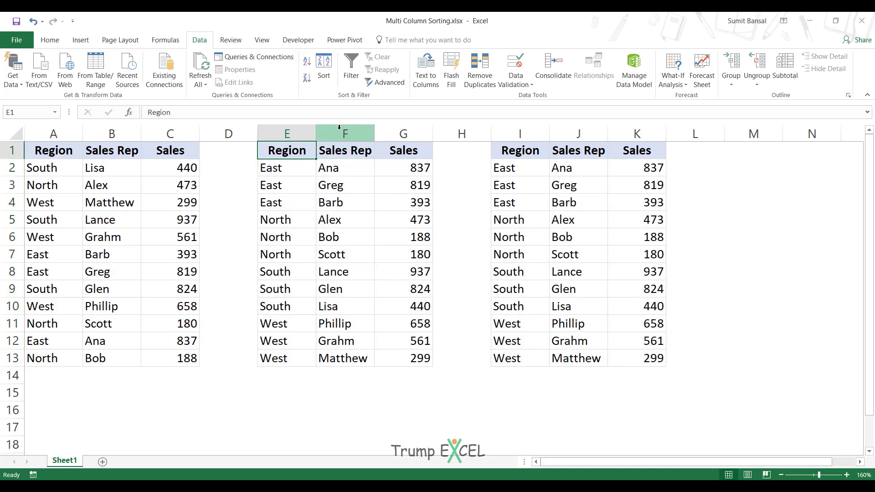